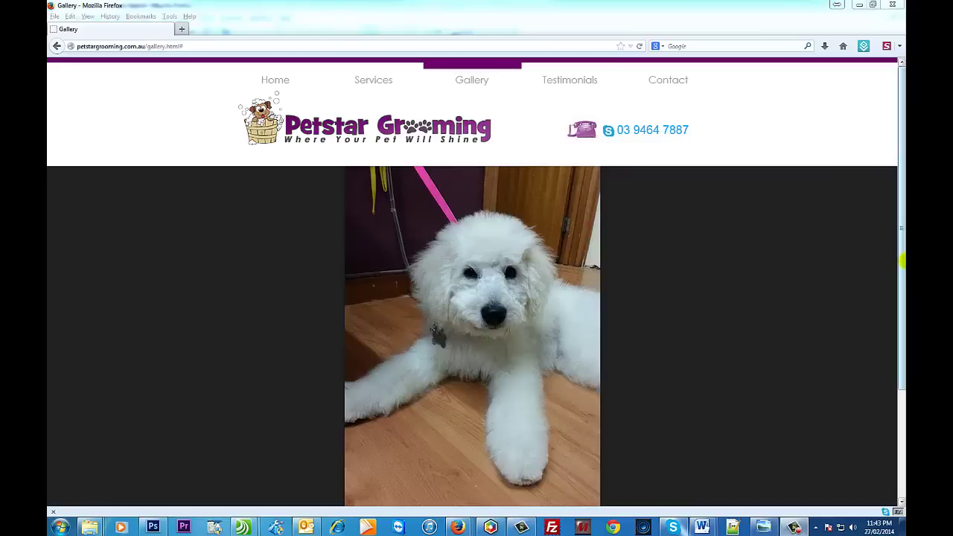
# Browse the Petstar gallery thumbnails: the bulldog, the third dog and the Pomeranian
pyautogui.click(901, 262)
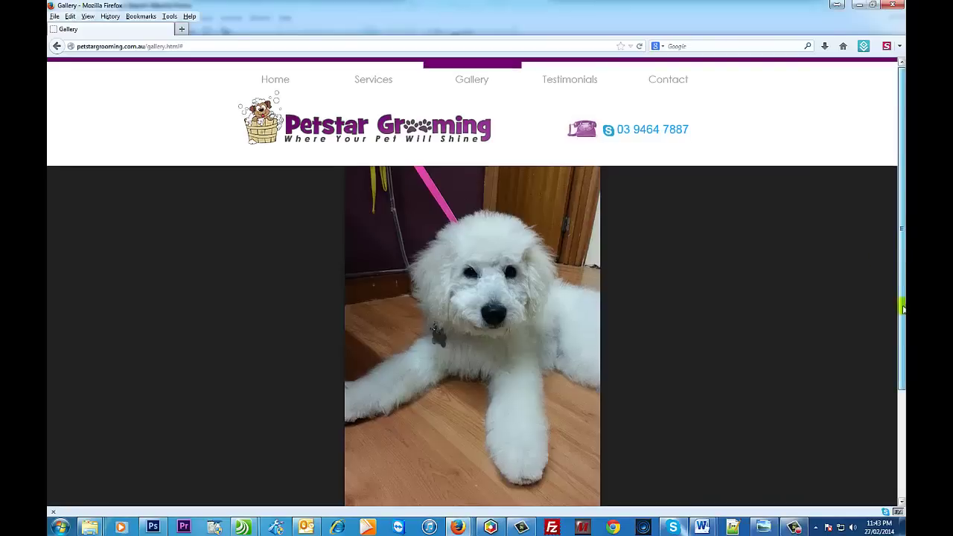
pyautogui.scroll(-3, 900, 262)
pyautogui.scroll(1, 901, 262)
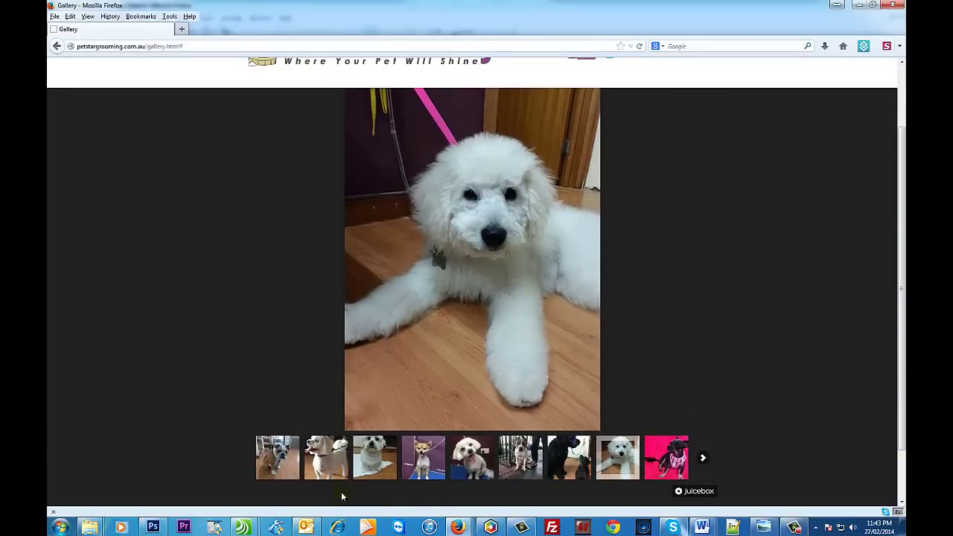
pyautogui.click(354, 467)
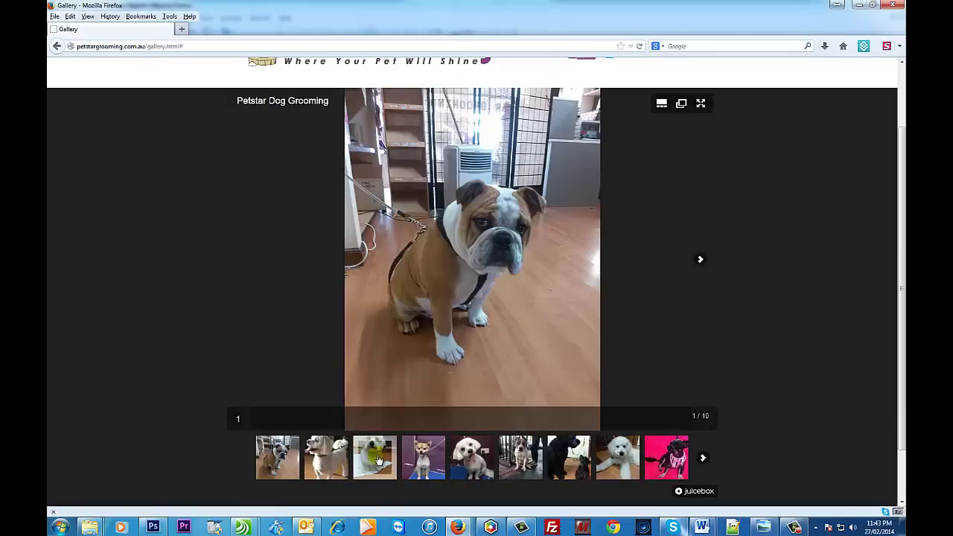
pyautogui.click(365, 463)
pyautogui.click(430, 463)
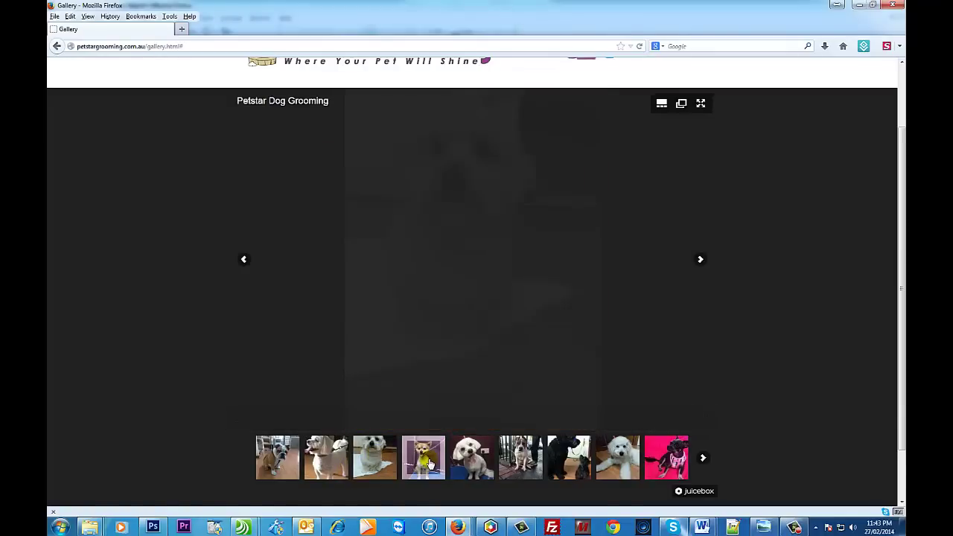
# Switch the gallery to full screen, allowing and remembering full screen for this site
pyautogui.click(700, 104)
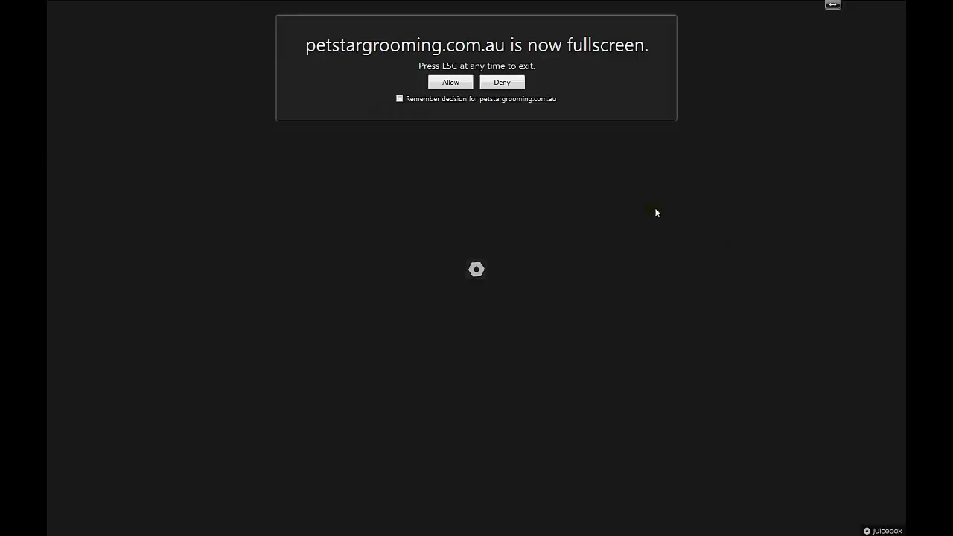
pyautogui.click(399, 98)
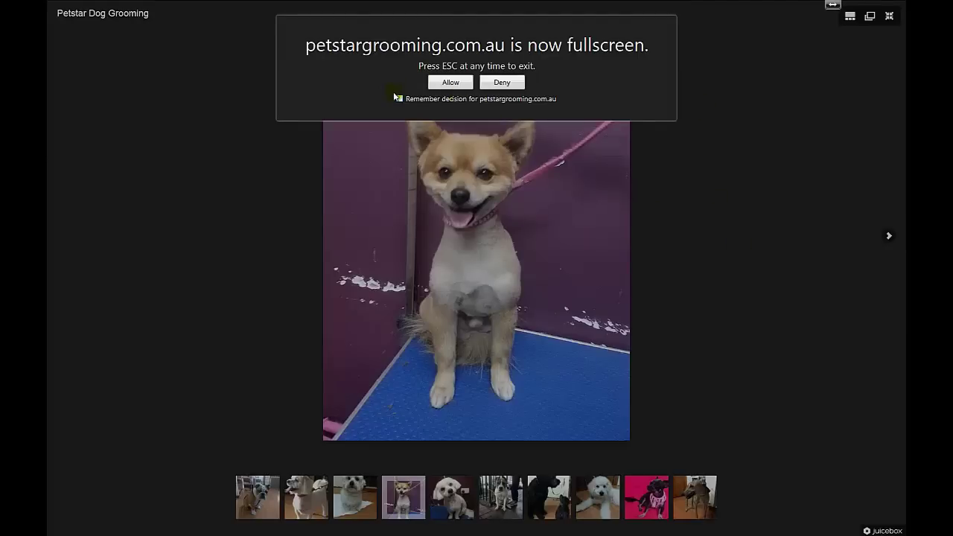
pyautogui.click(437, 83)
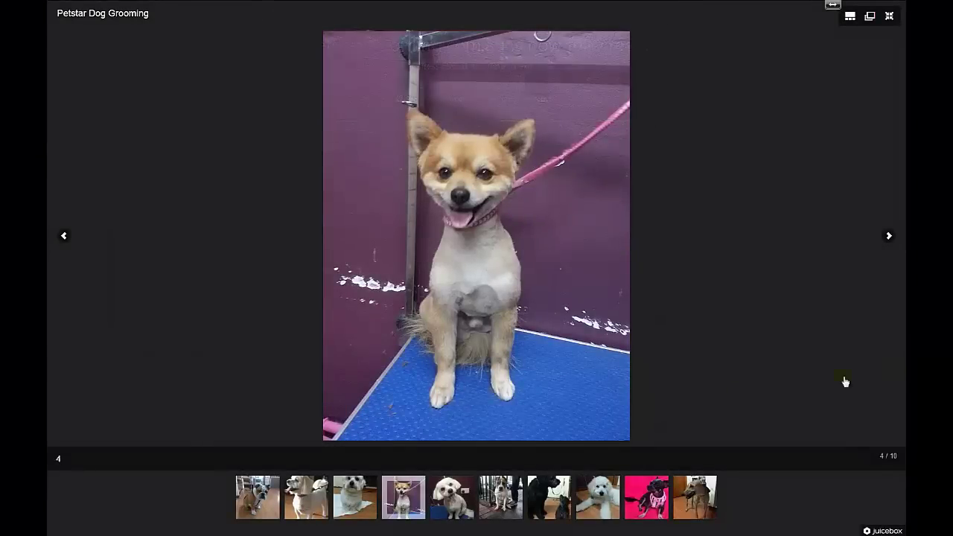
# Advance to photo 6 of 10, then leave full screen and return the gallery to the page
pyautogui.click(887, 237)
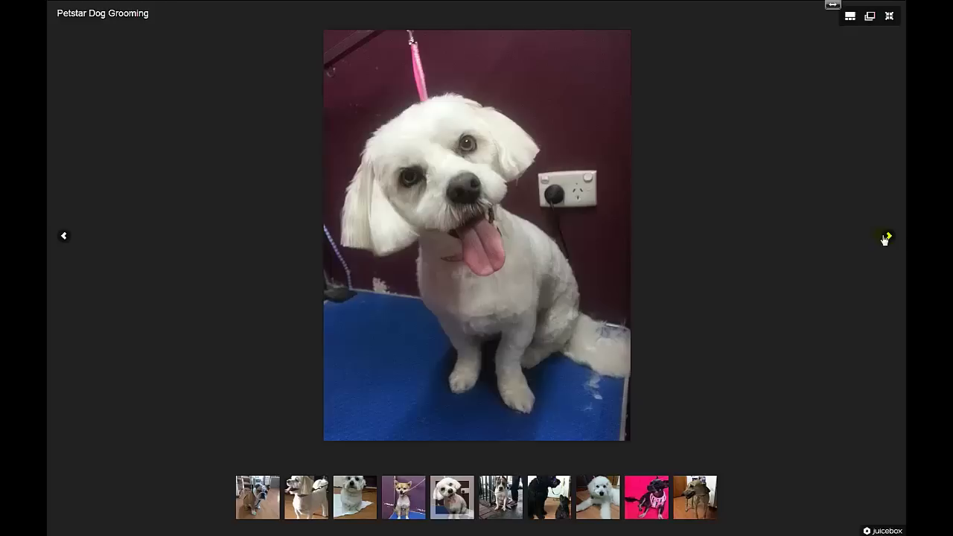
pyautogui.click(889, 237)
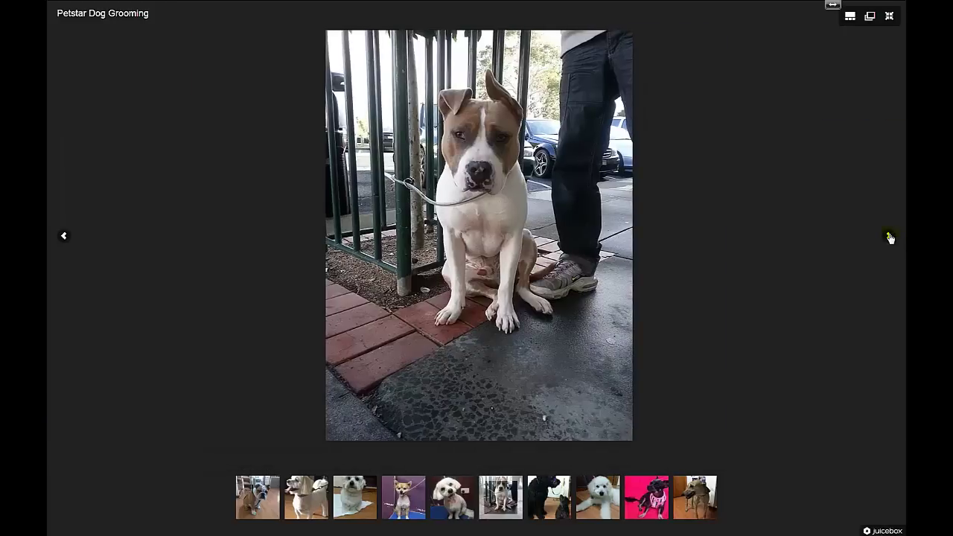
pyautogui.click(888, 18)
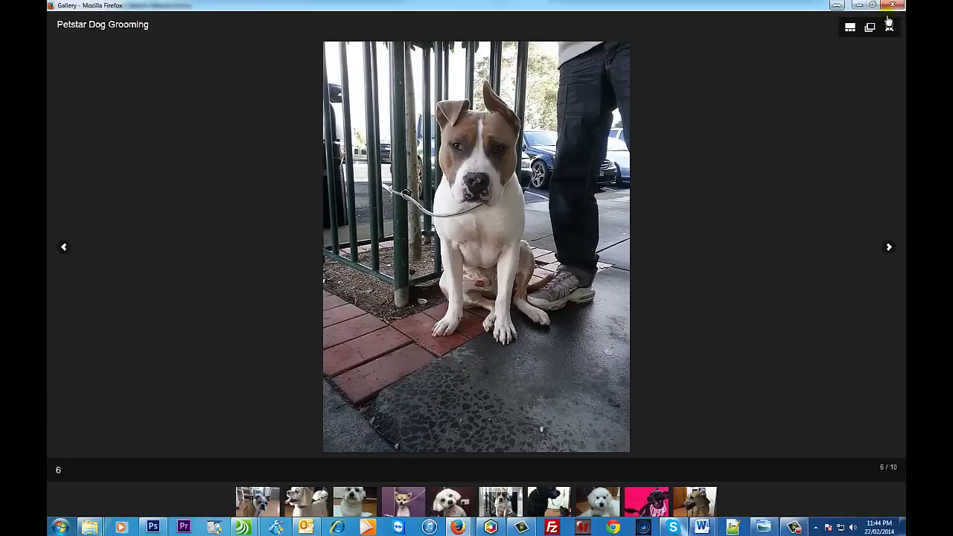
pyautogui.click(888, 24)
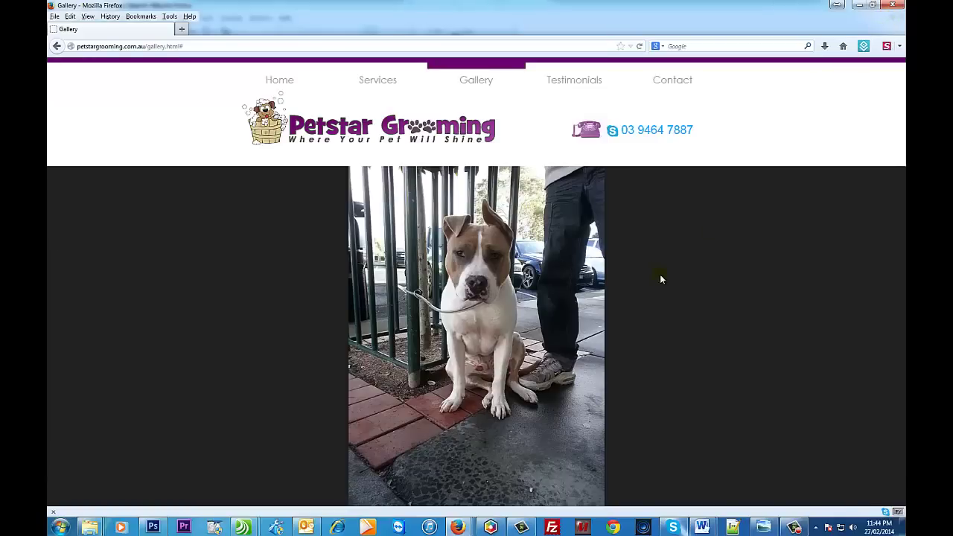
# Scroll the 'juicebox gallery' Google results to find the juicebox.net listing at the top
pyautogui.scroll(-2, 662, 398)
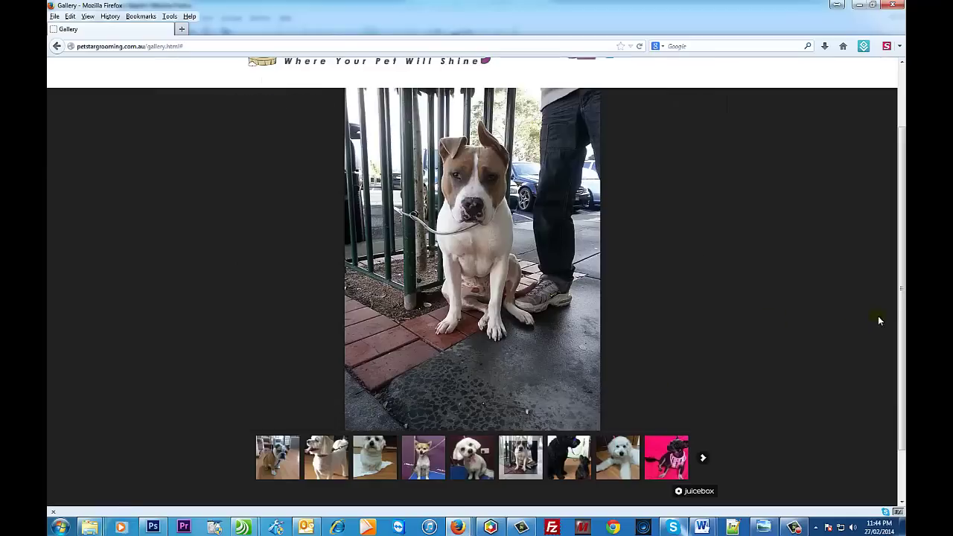
pyautogui.scroll(1, 900, 308)
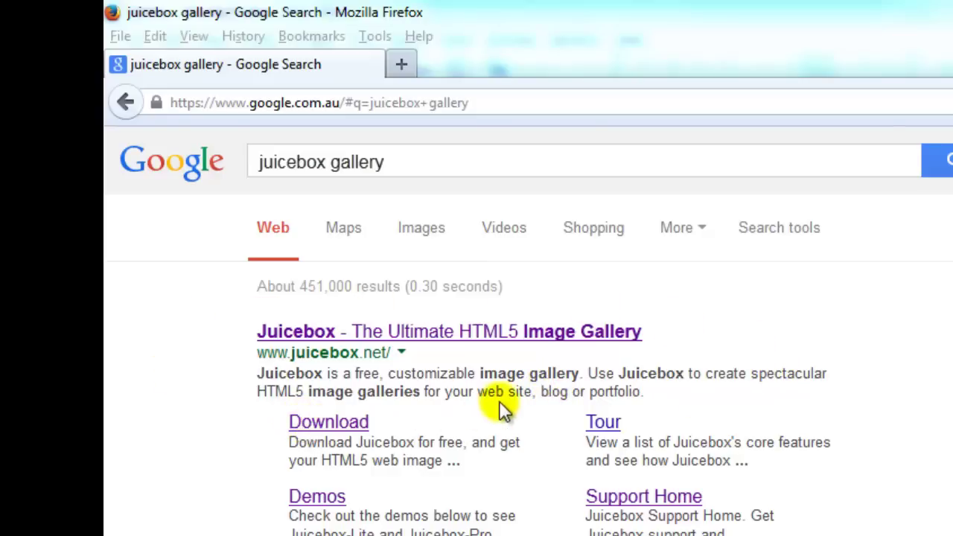
# Follow the 'Juicebox - The Ultimate HTML5 Image Gallery' result to juicebox.net's home page
pyautogui.click(514, 334)
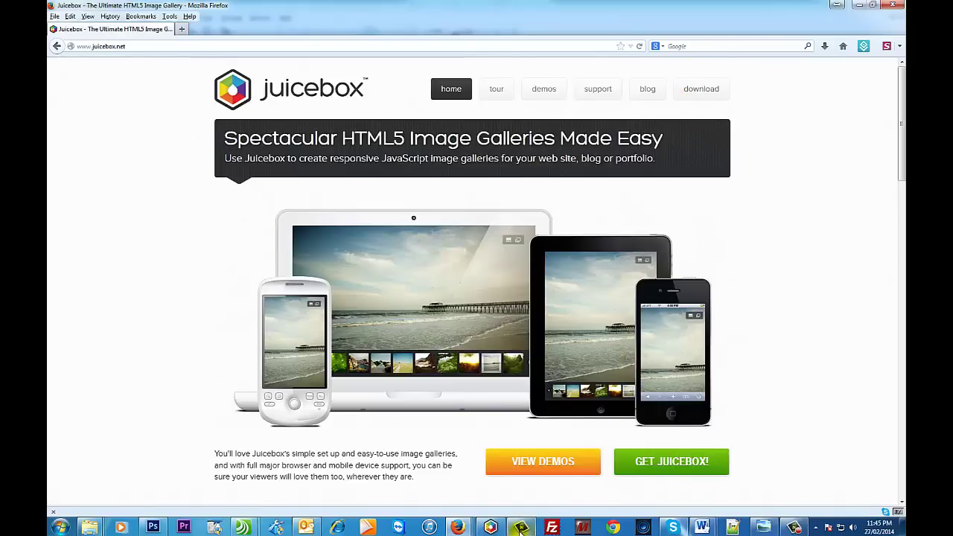
# Bring JuiceboxBuilder-Lite forward at its Images step showing the ten dog photos
pyautogui.click(521, 527)
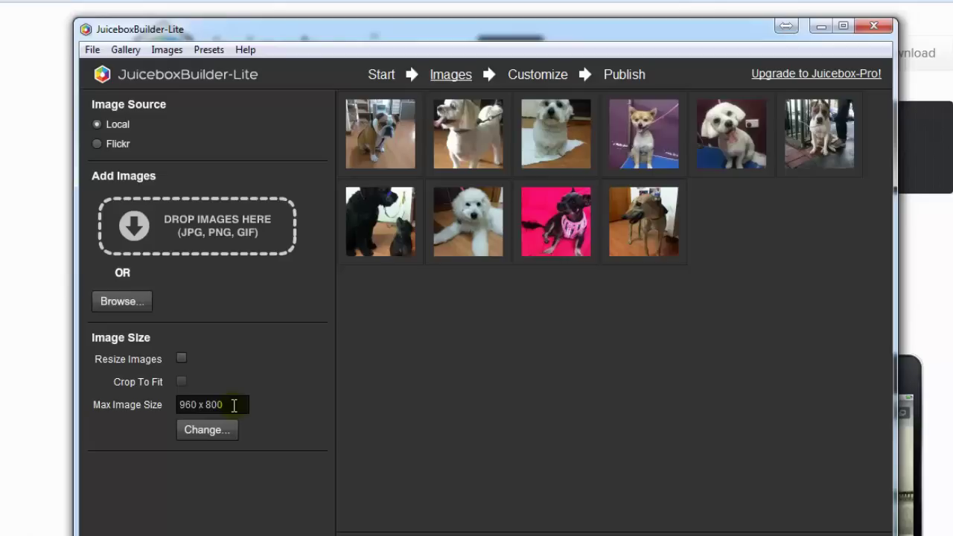
# Go to the Customize step showing 'Petstar Dog Grooming' at 960 × 800 with fullscreen expand
pyautogui.click(534, 84)
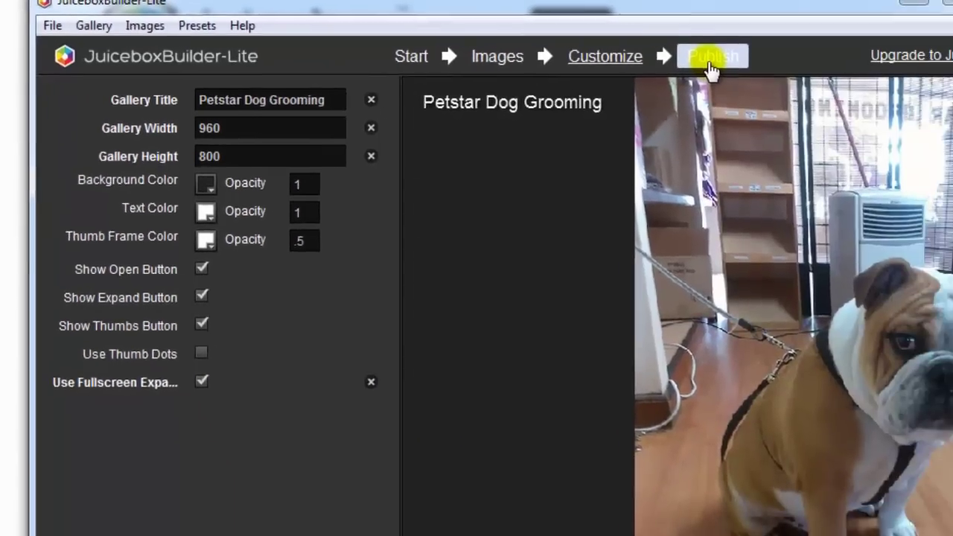
# Go to Publish and browse the output folder, confirming PET STAR\GALLERY\JUICEBOX
pyautogui.click(952, 97)
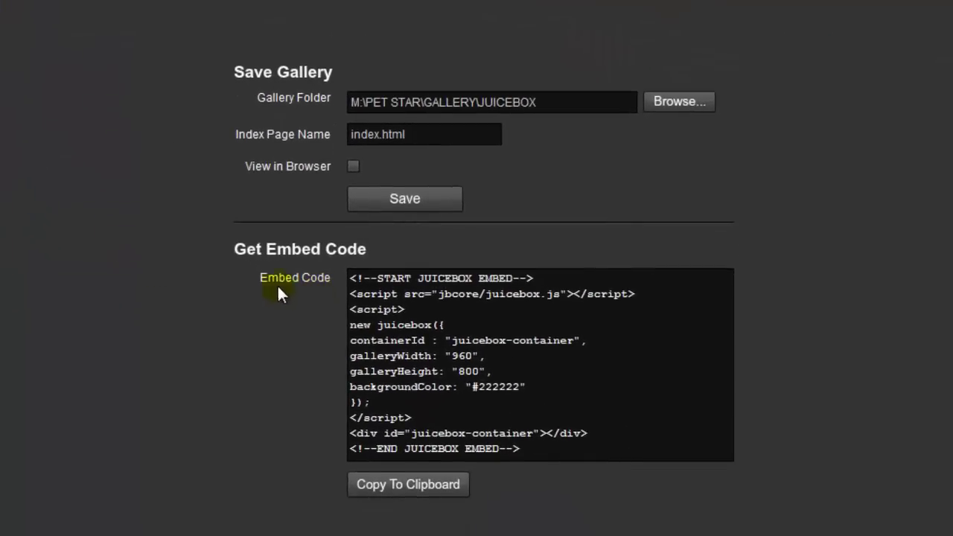
pyautogui.click(678, 110)
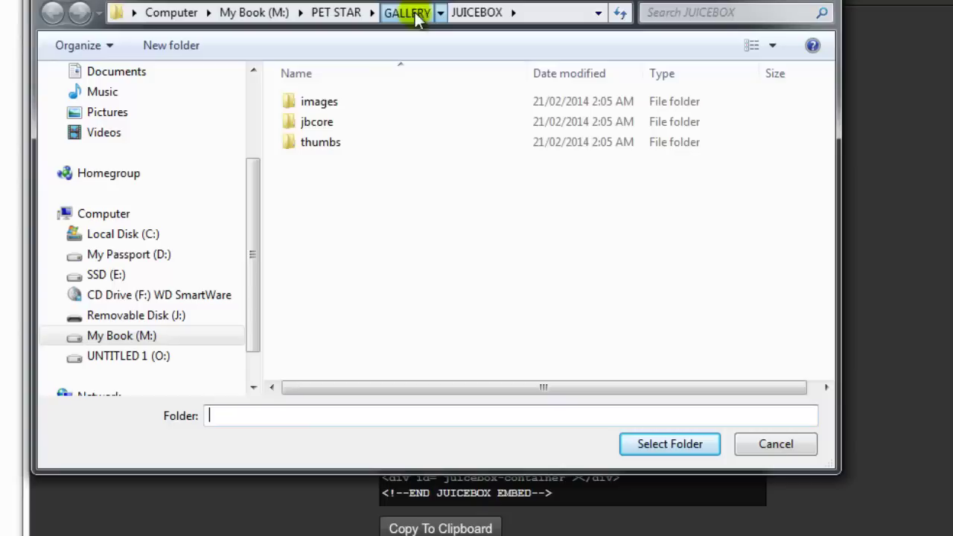
pyautogui.click(408, 13)
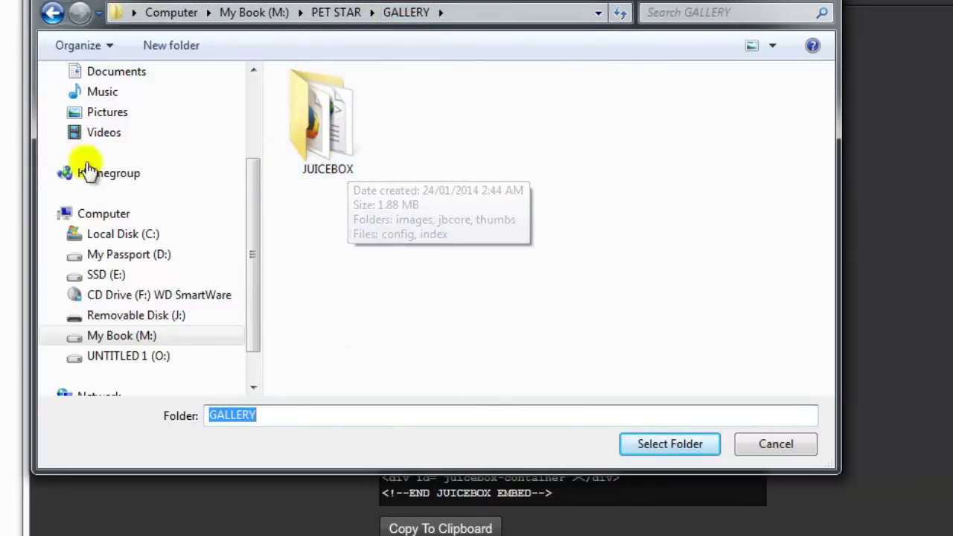
pyautogui.click(52, 14)
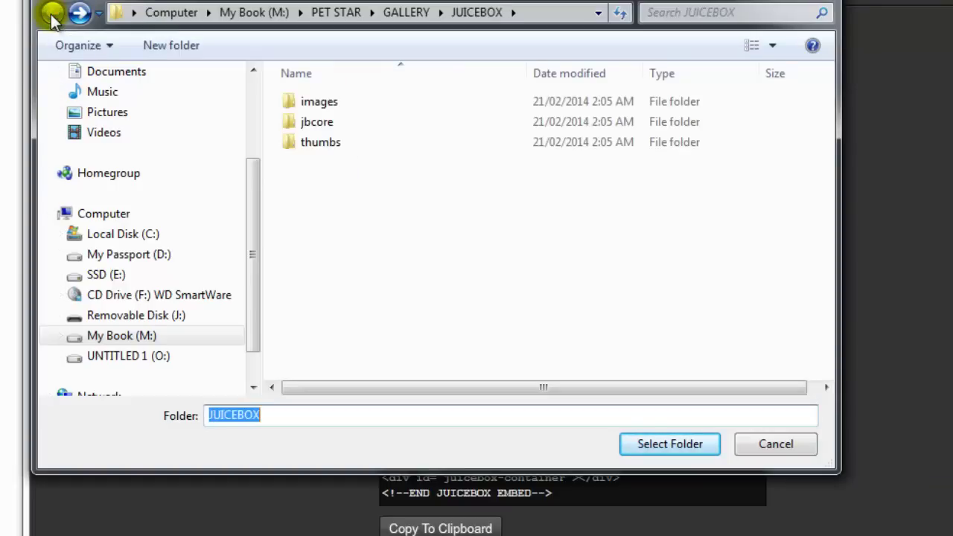
# Keep the JUICEBOX folder, then select and copy the entire gallery embed code
pyautogui.click(775, 446)
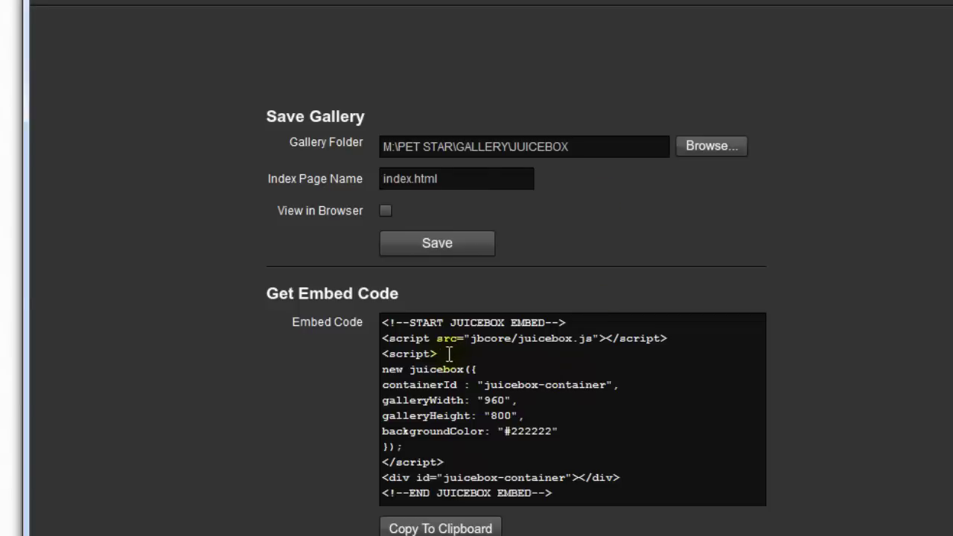
pyautogui.click(432, 376)
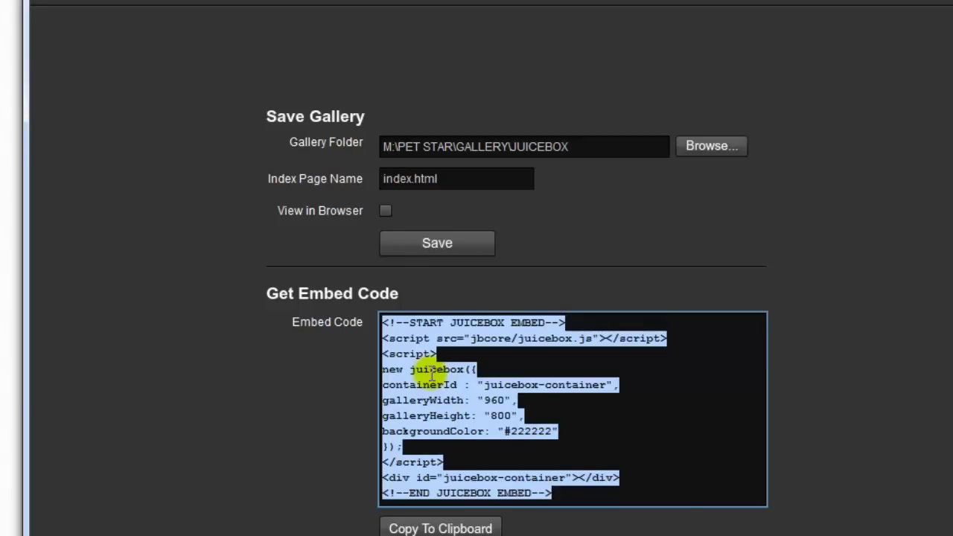
pyautogui.scroll(-1, 419, 350)
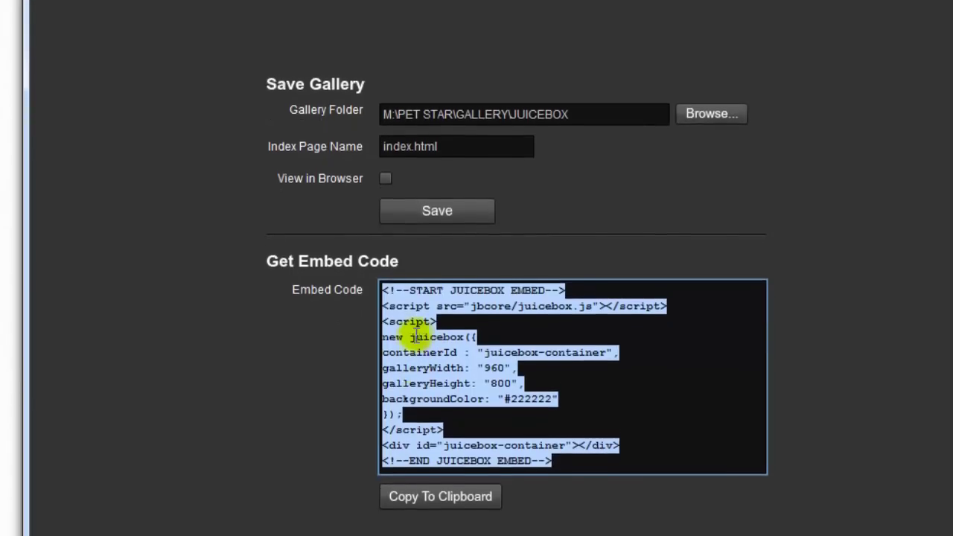
pyautogui.scroll(-1, 335, 379)
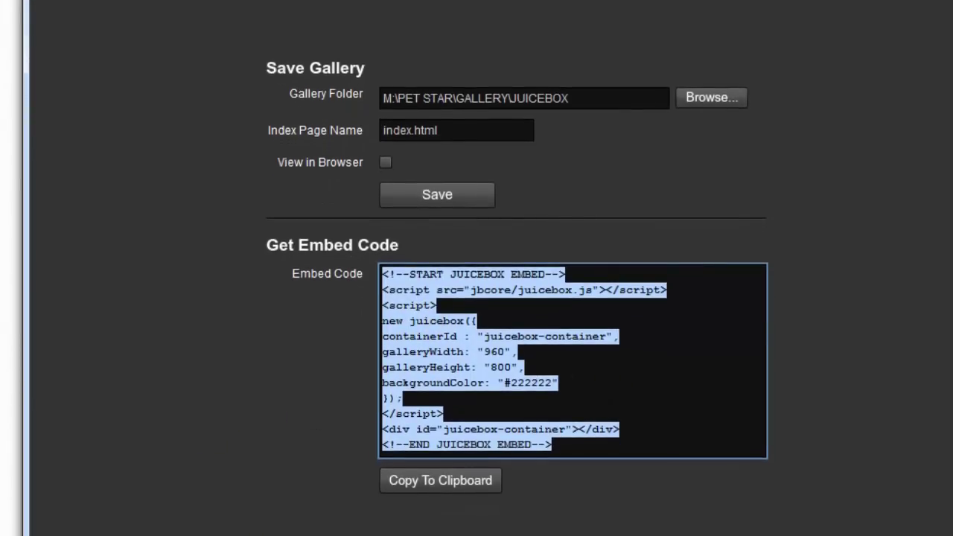
pyautogui.hotkey('alt', 'Tab')
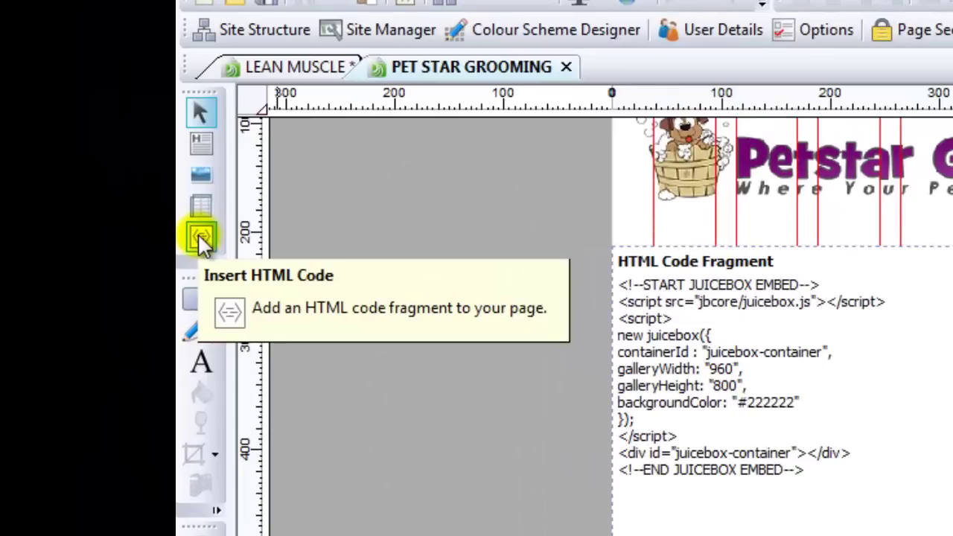
# Add an HTML code fragment to the Gallery page and paste the Juicebox embed code into it
pyautogui.click(198, 234)
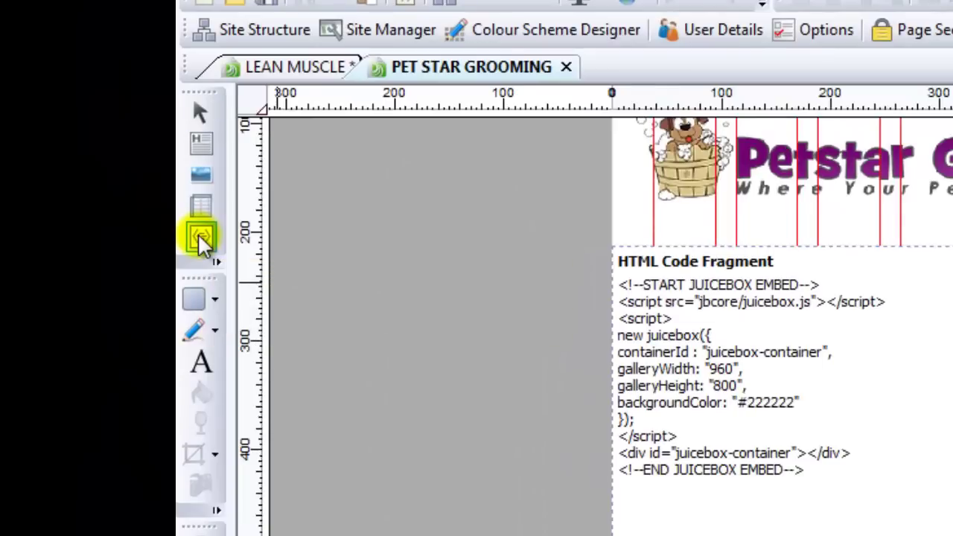
pyautogui.click(200, 111)
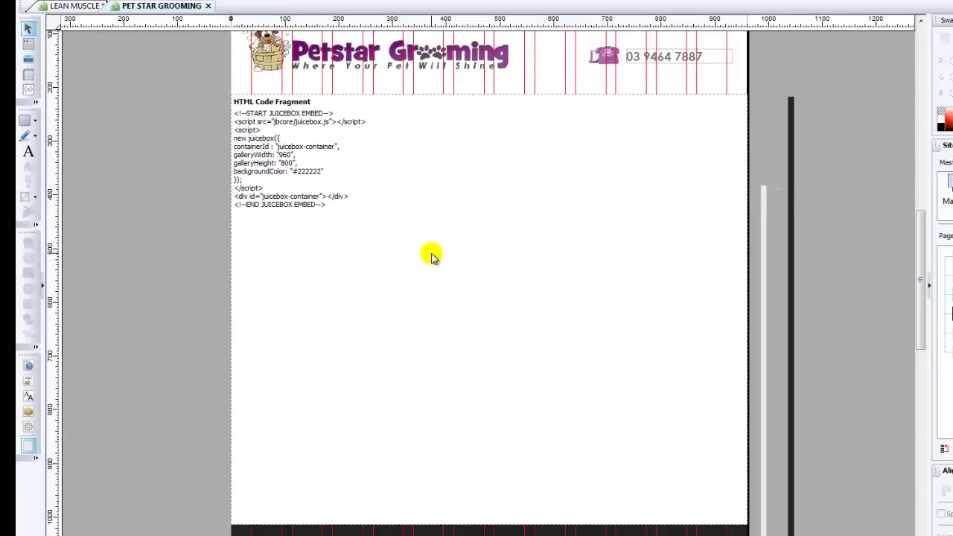
pyautogui.doubleClick(480, 290)
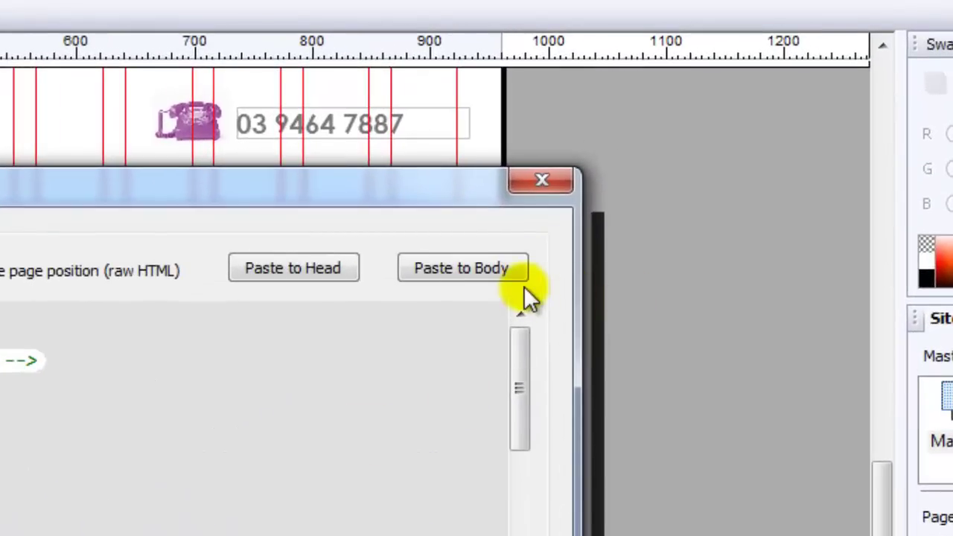
pyautogui.press('Return')
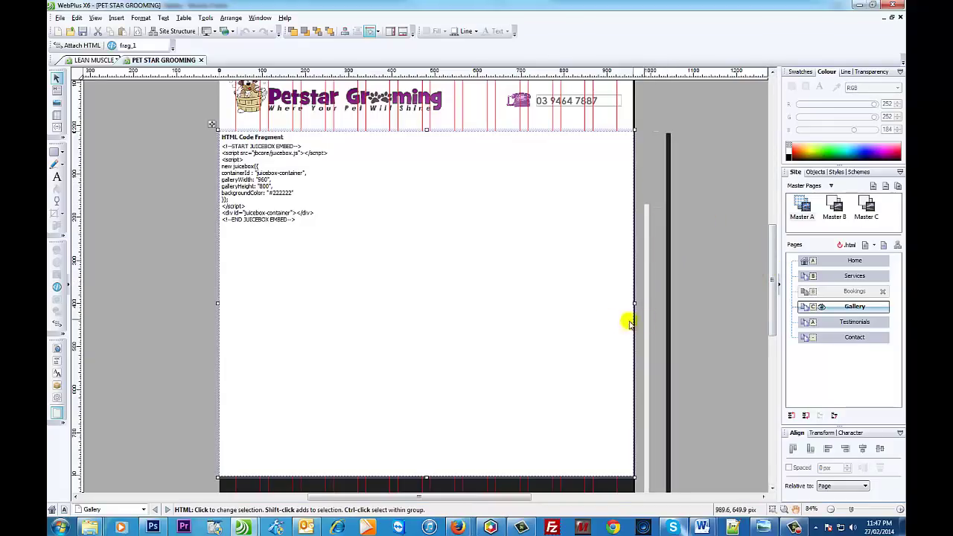
# Review the Gallery page layout and dark side bar, then return to JuiceboxBuilder-Lite's Publish step
pyautogui.scroll(-3, 773, 317)
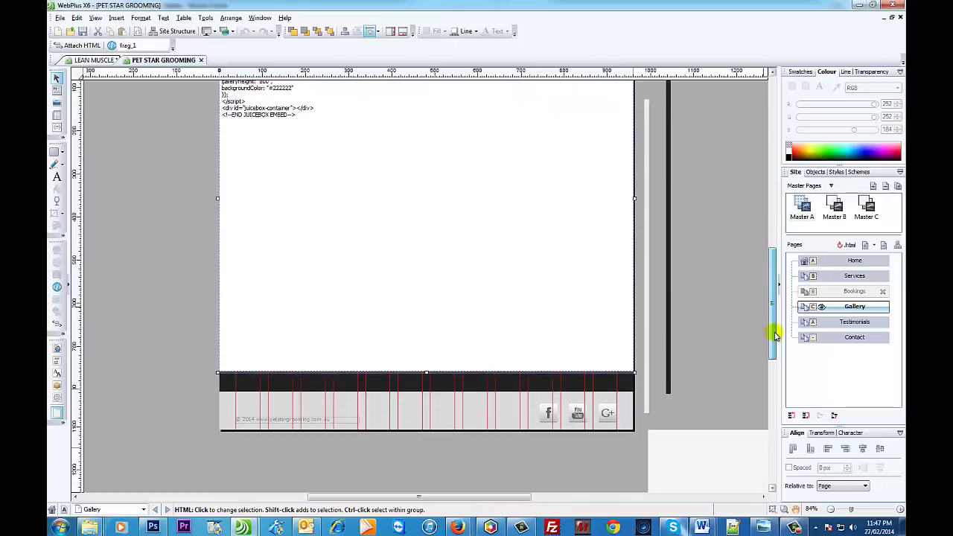
pyautogui.scroll(1, 773, 323)
pyautogui.scroll(1, 774, 324)
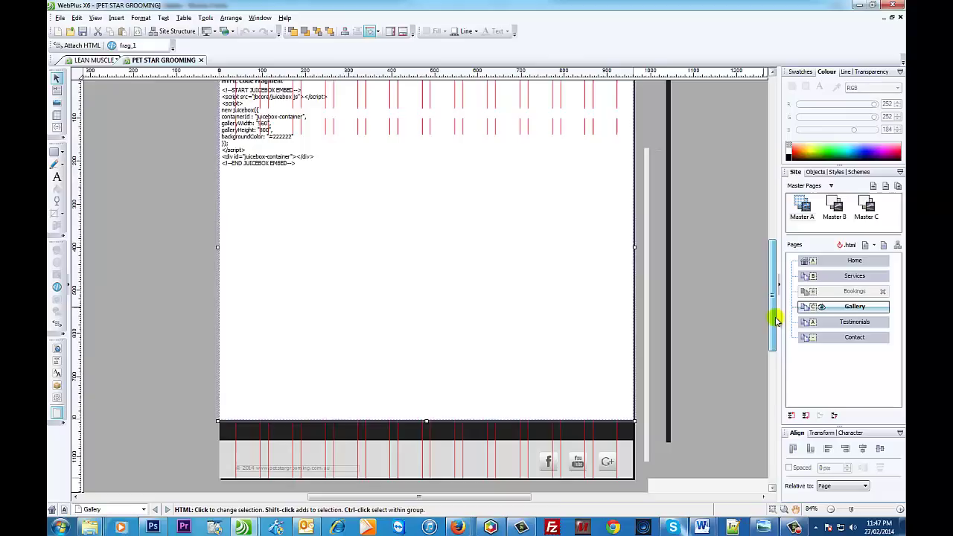
pyautogui.click(670, 312)
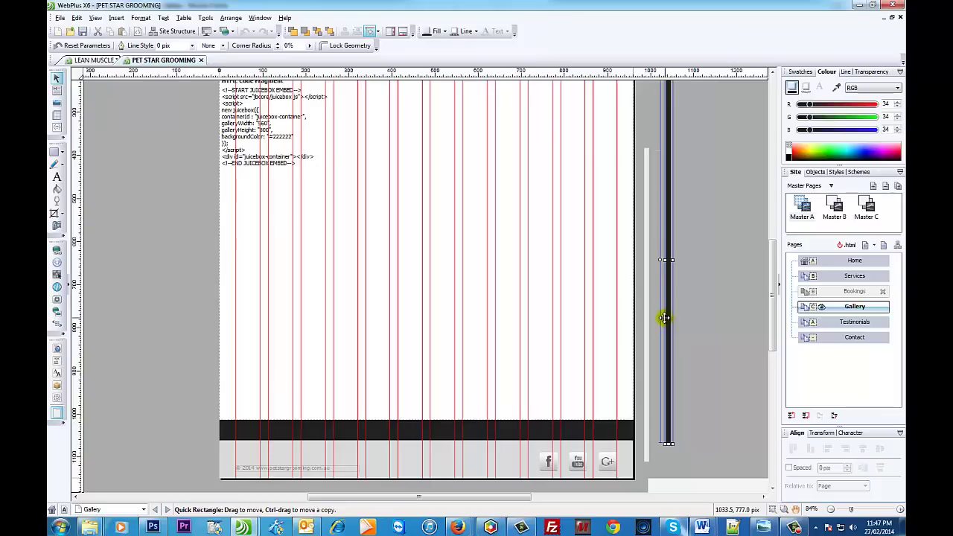
pyautogui.click(693, 319)
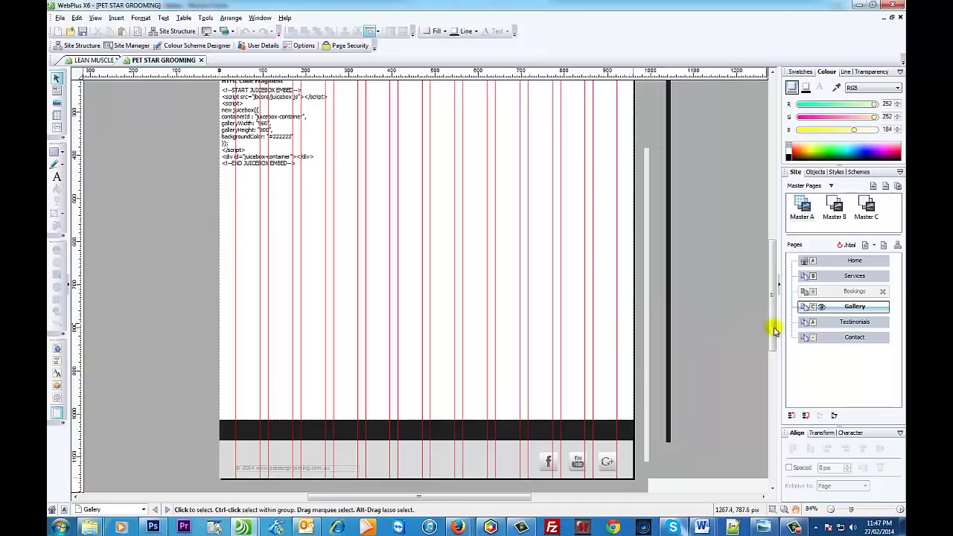
pyautogui.scroll(2, 772, 319)
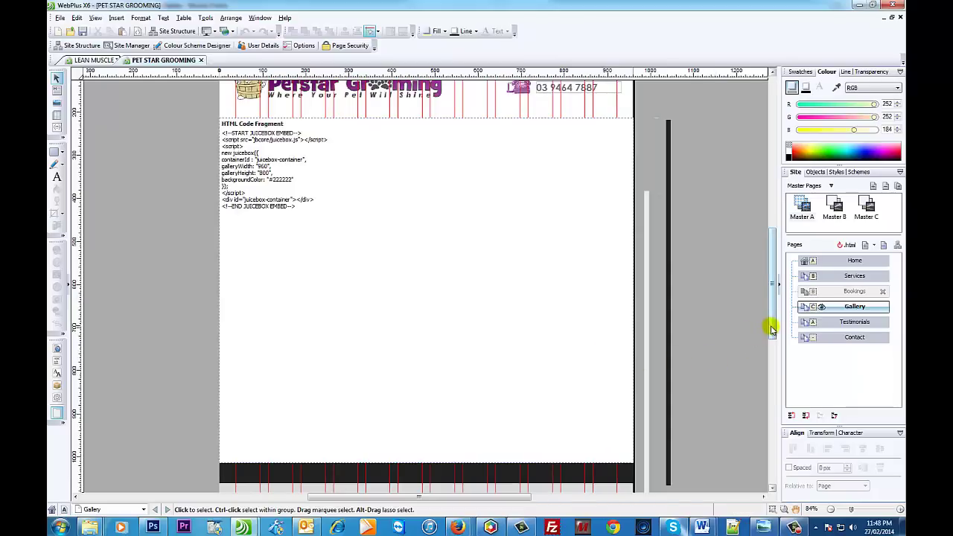
pyautogui.scroll(1, 772, 333)
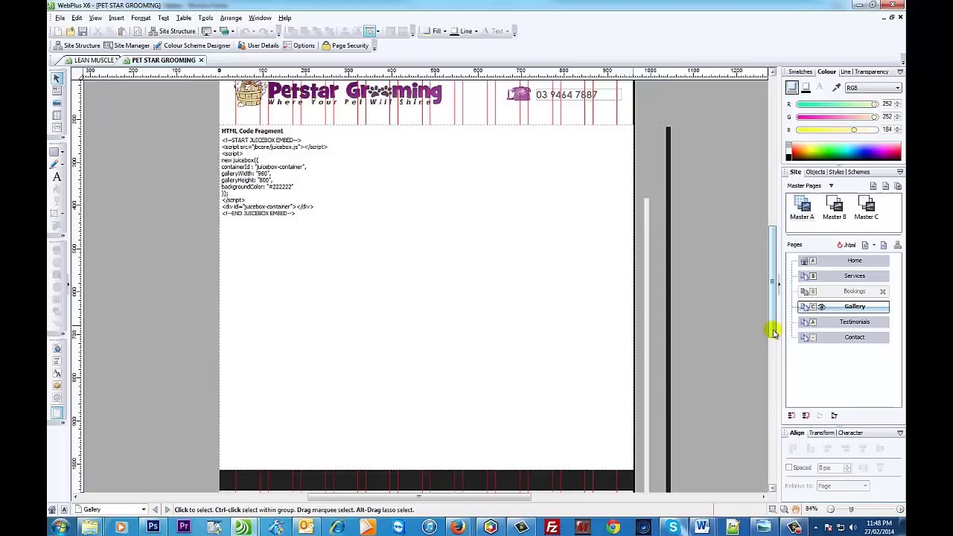
pyautogui.click(490, 525)
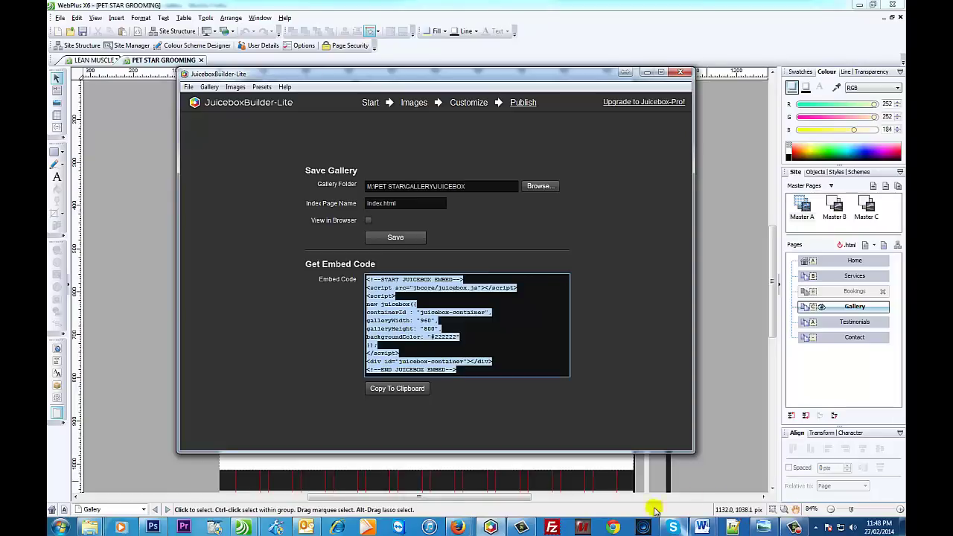
# Switch to FileZilla, set to local folder M:\PET STAR\GALLERY\JUICEBOX with server login entered
pyautogui.click(552, 527)
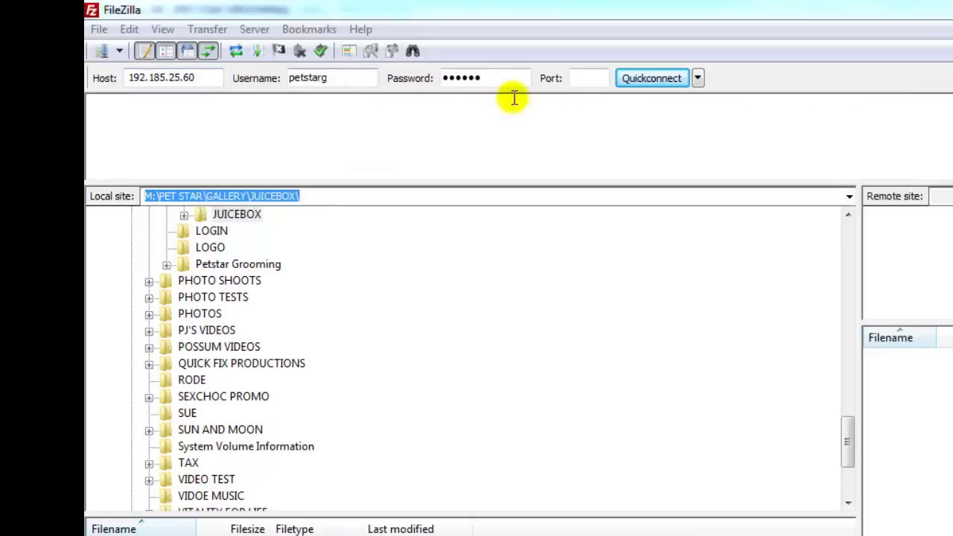
# Quickconnect to the website's server and open its public_html folder beside the local JUICEBOX folder
pyautogui.click(648, 80)
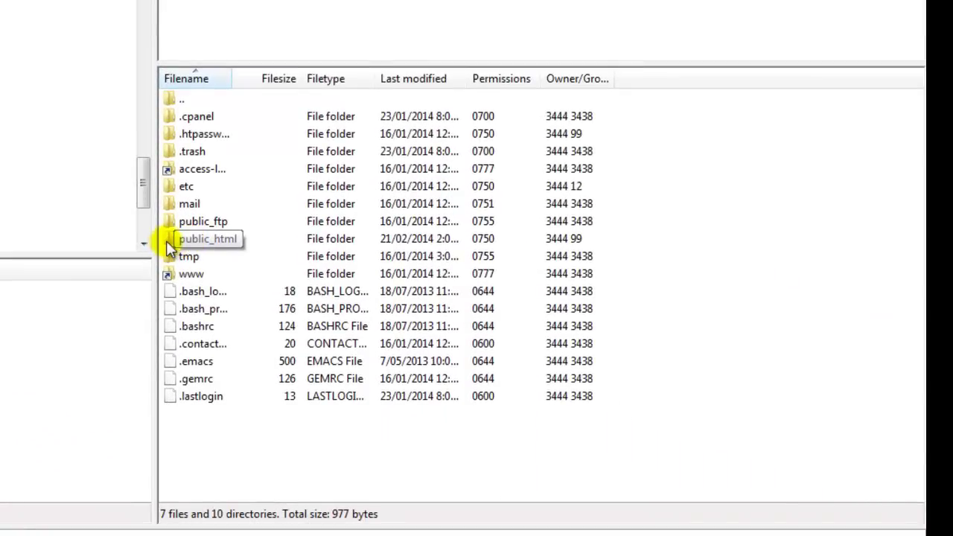
pyautogui.click(166, 240)
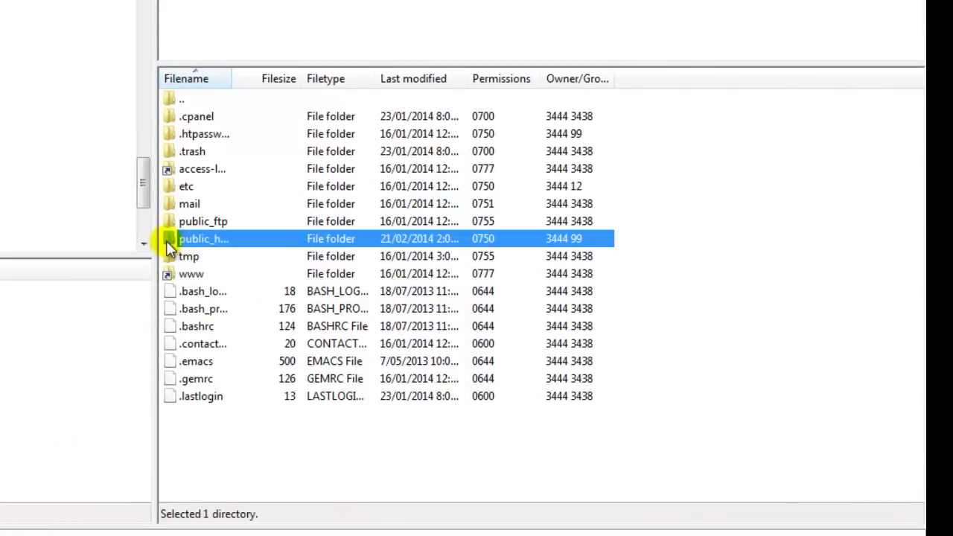
pyautogui.doubleClick(166, 241)
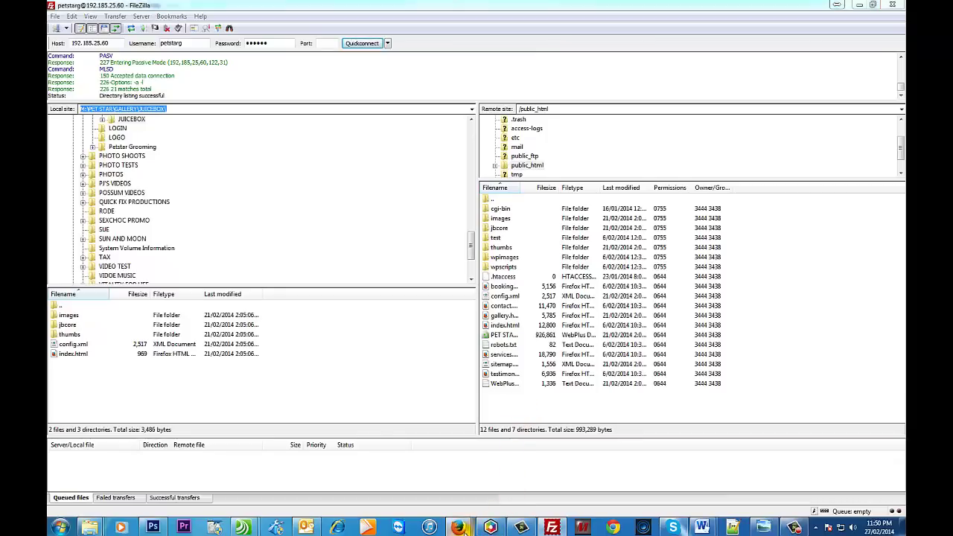
# Bring the Firefox Gallery window forward and scroll through the Juicebox dog-photo slideshow
pyautogui.moveTo(457, 527)
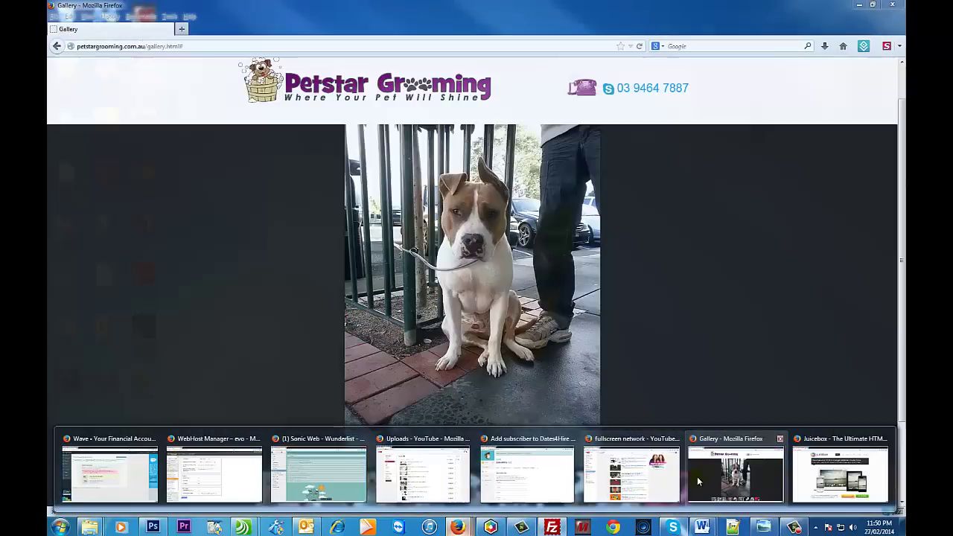
pyautogui.click(698, 476)
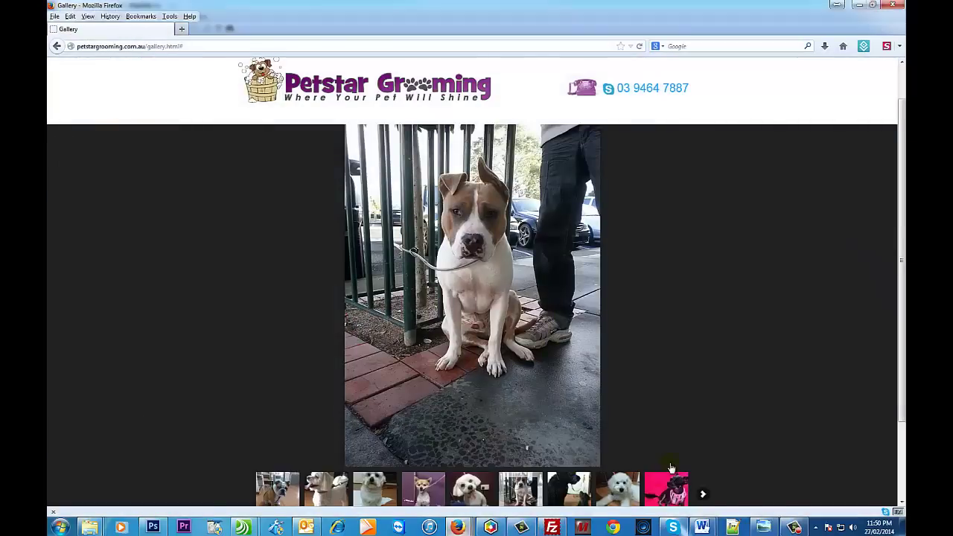
pyautogui.scroll(-2, 774, 402)
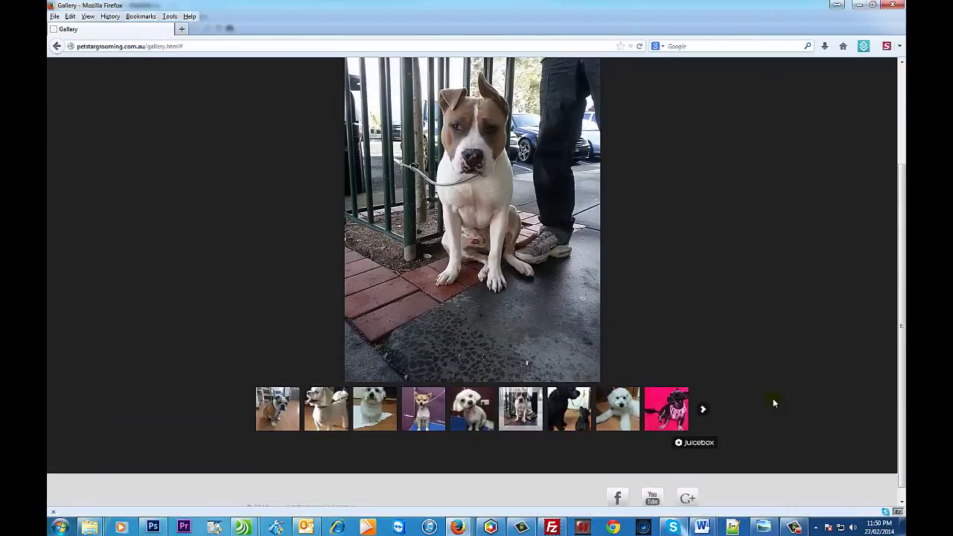
pyautogui.scroll(3, 771, 399)
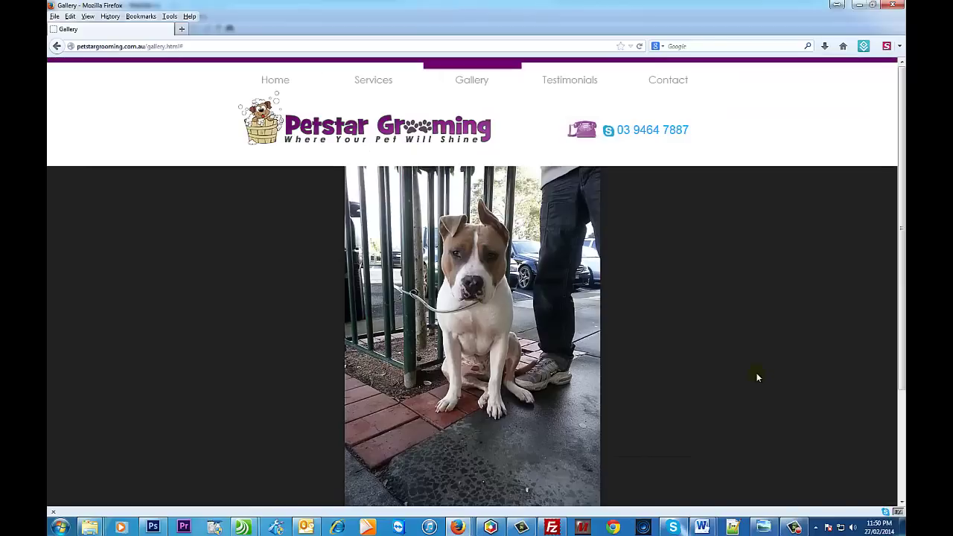